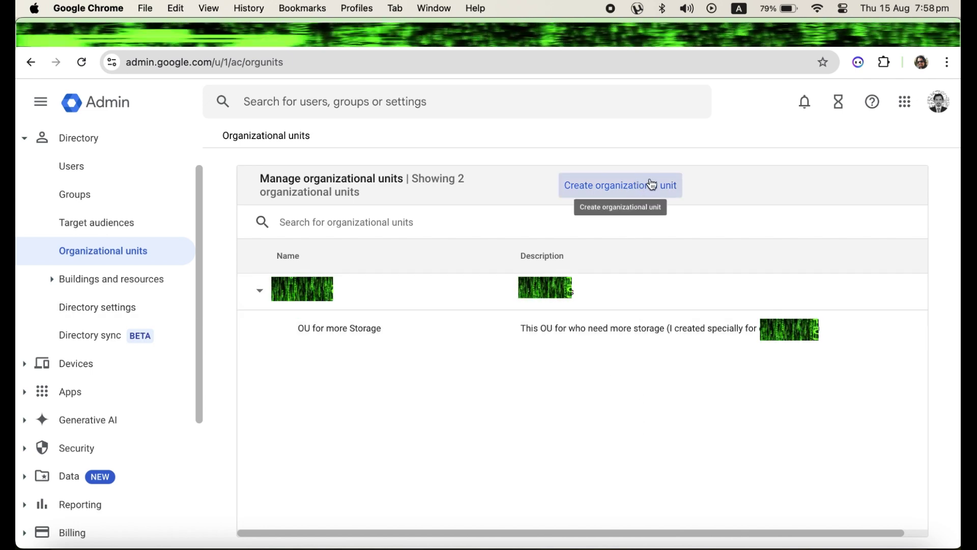
Create an organizational unit named "Cloud Storage" with the description "This OU for more storage" under the default parent unit.
click(674, 187)
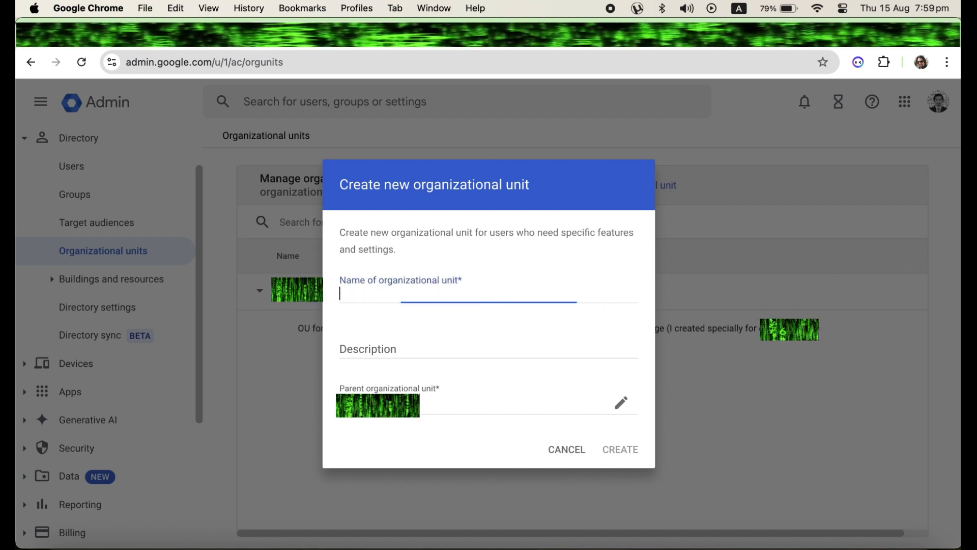
text(Cloud Storage)
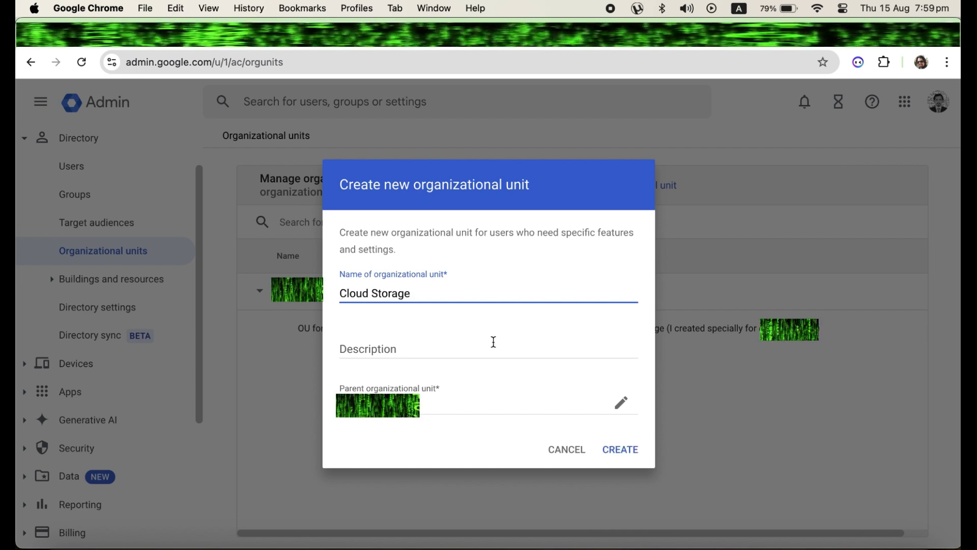
click(459, 350)
text(T)
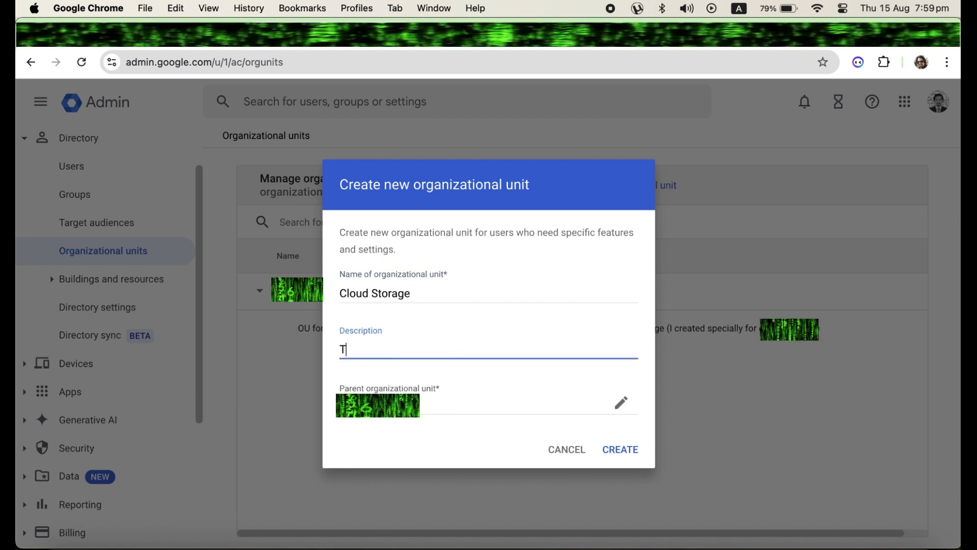
text(his OU for )
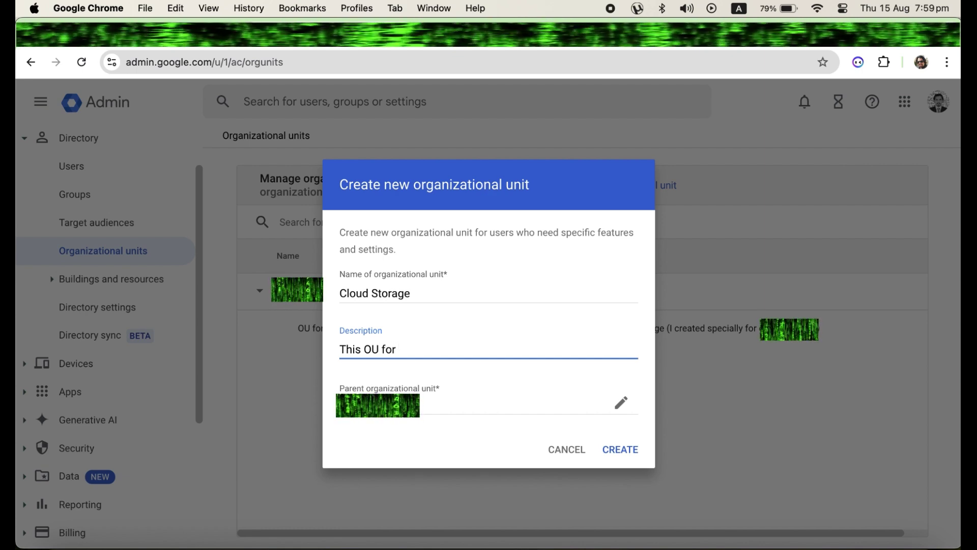
text(more storage)
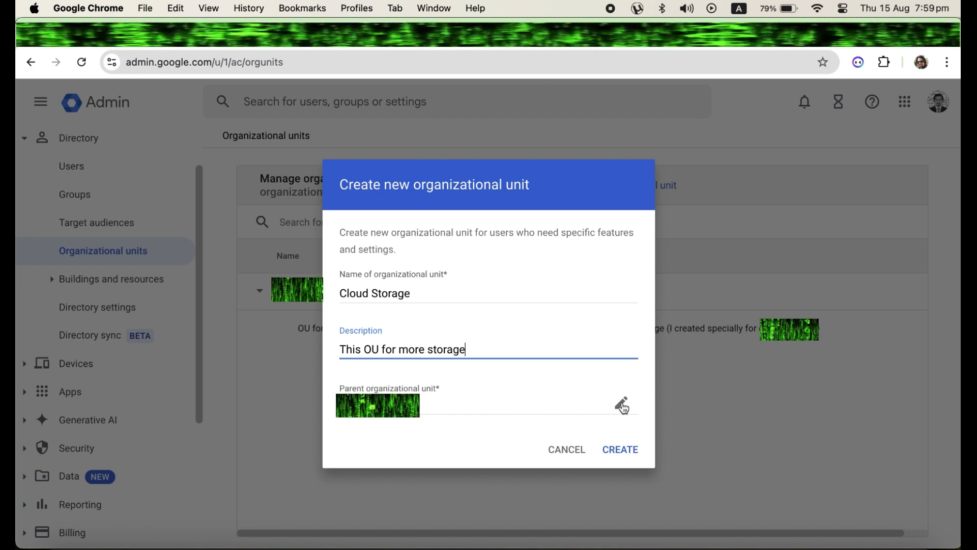
click(623, 450)
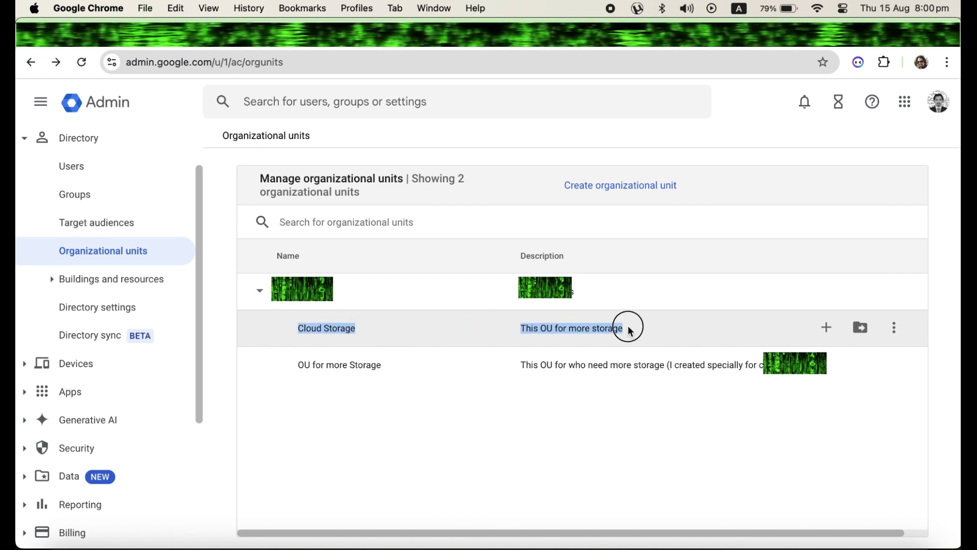
click(894, 327)
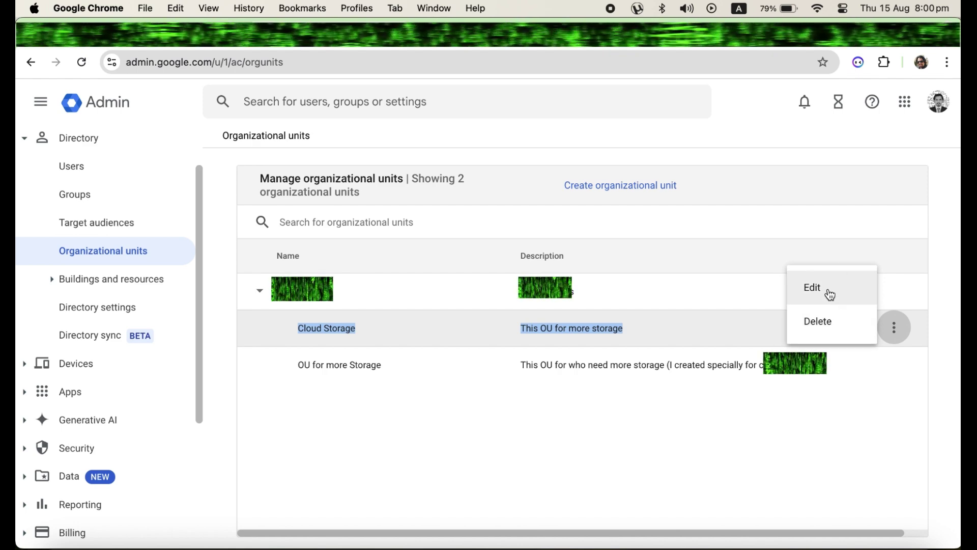
click(830, 295)
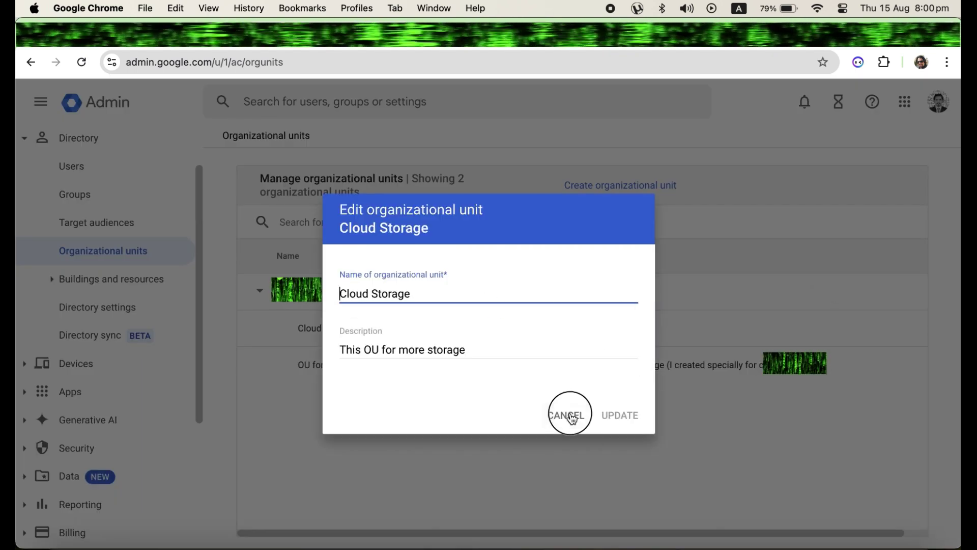
click(571, 416)
Open the Storage page and examine the used and total shared Workspace storage.
drag(200, 408, 212, 518)
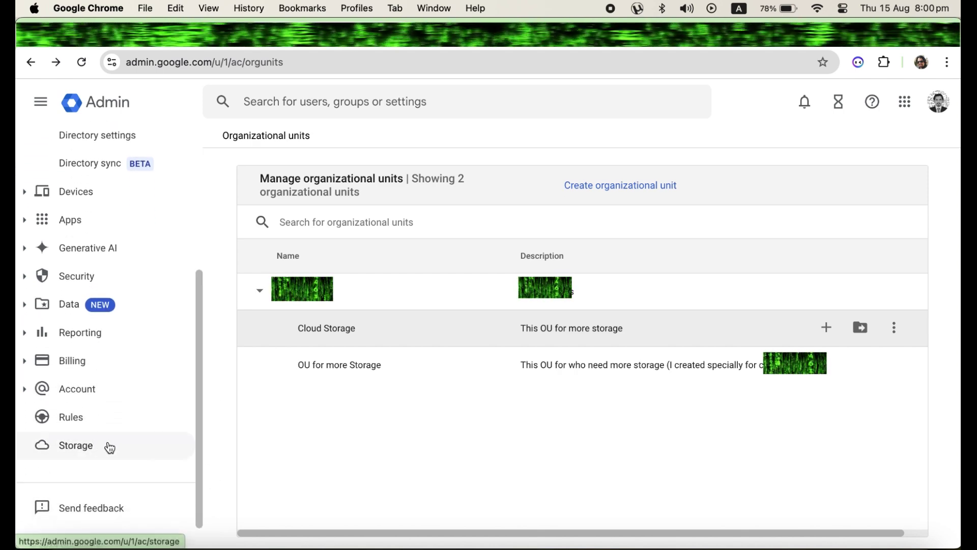
click(110, 450)
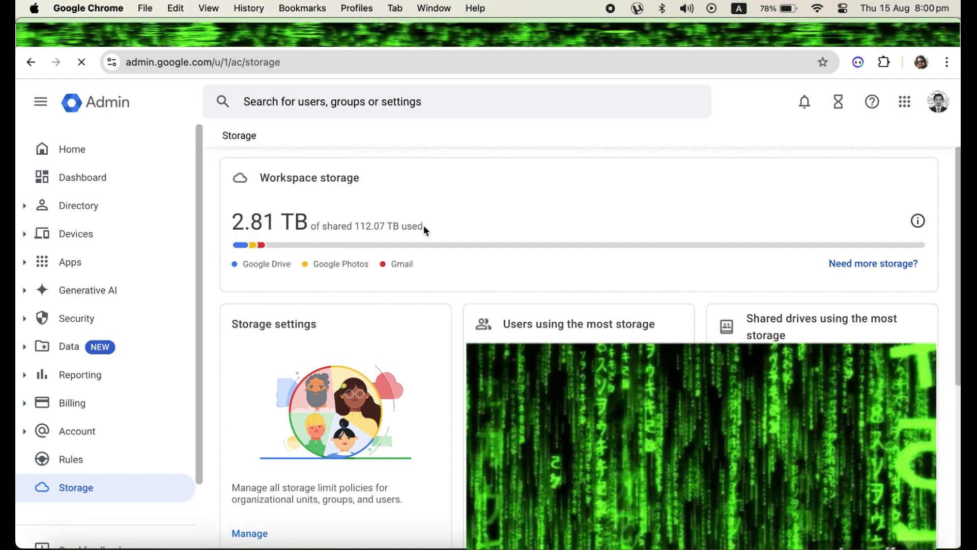
drag(422, 226, 311, 229)
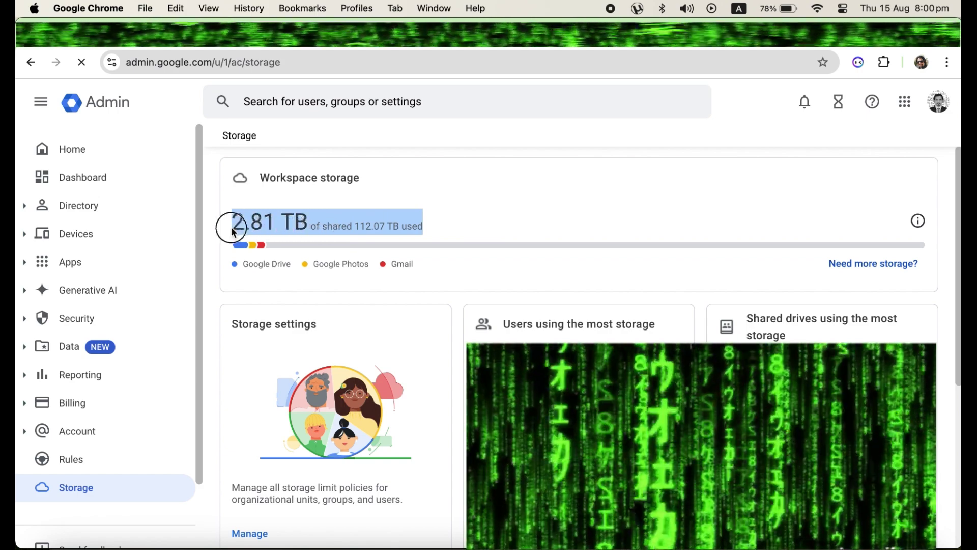
click(360, 225)
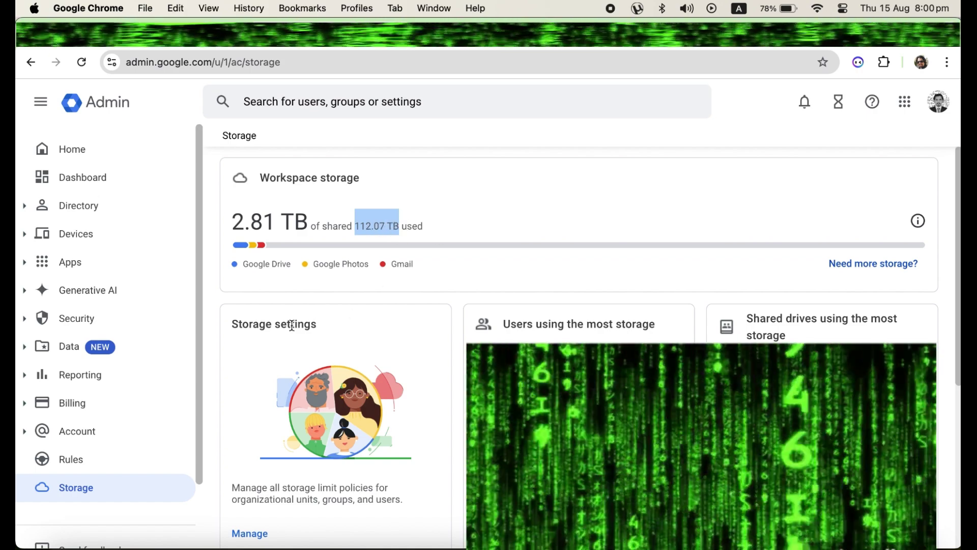
Open the management page of the storage settings and show the settings for the Cloud Storage organizational unit.
scroll(292, 325, down, 5)
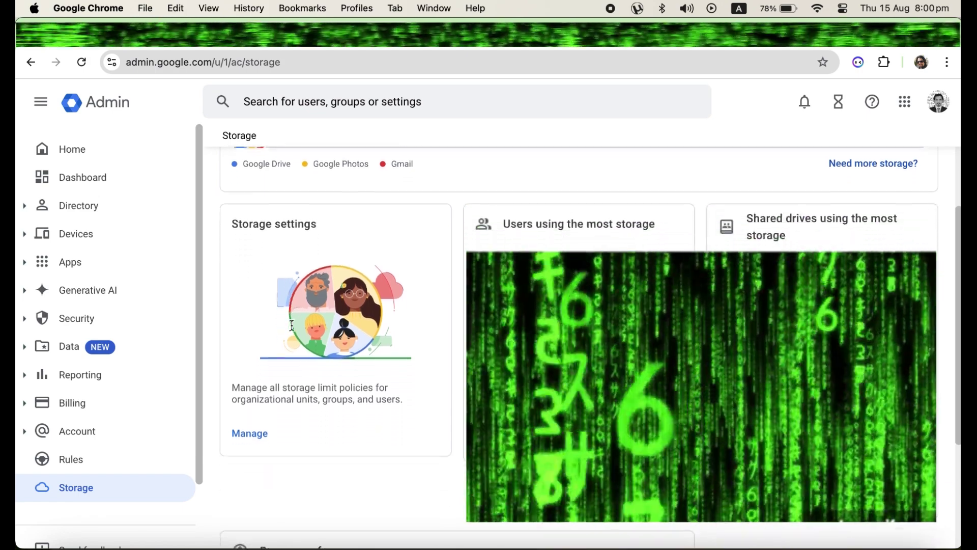
scroll(292, 325, down, 1)
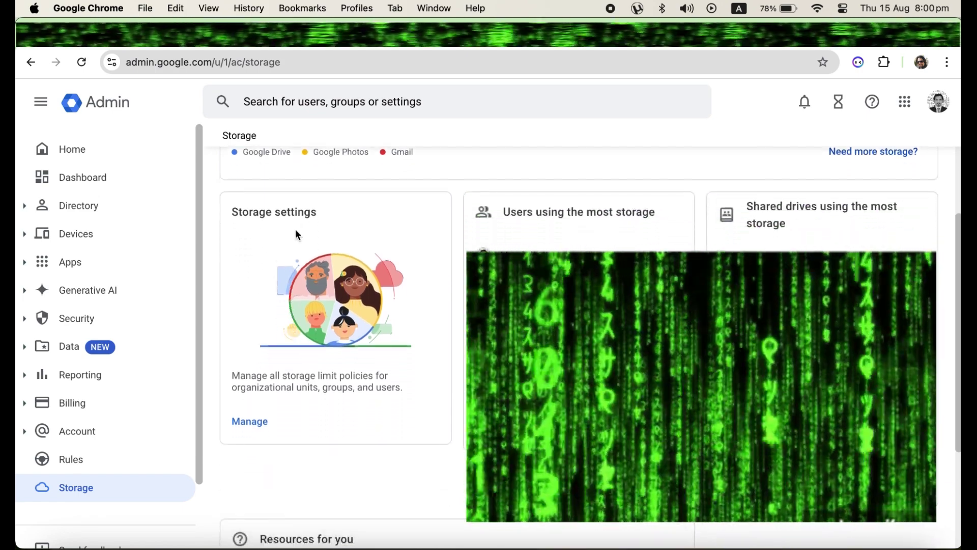
click(254, 426)
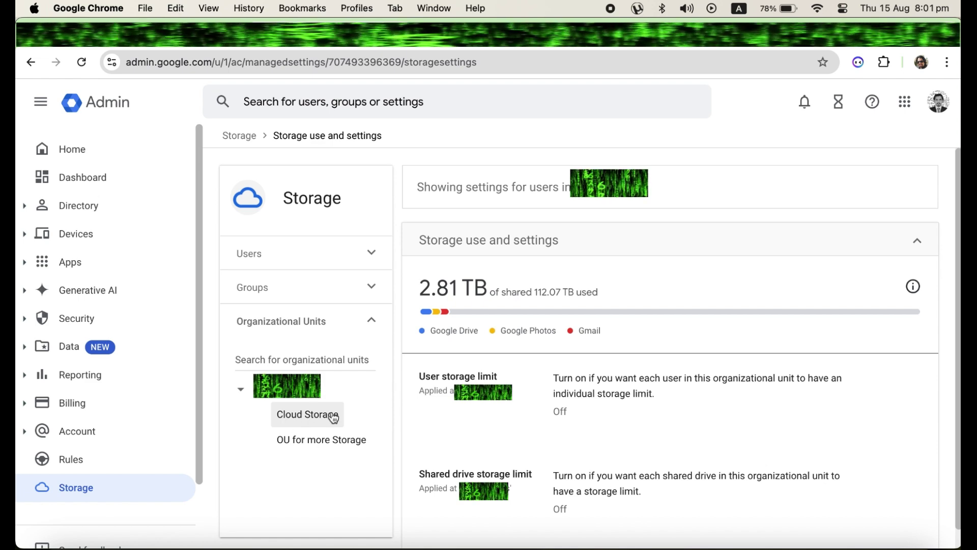
click(294, 416)
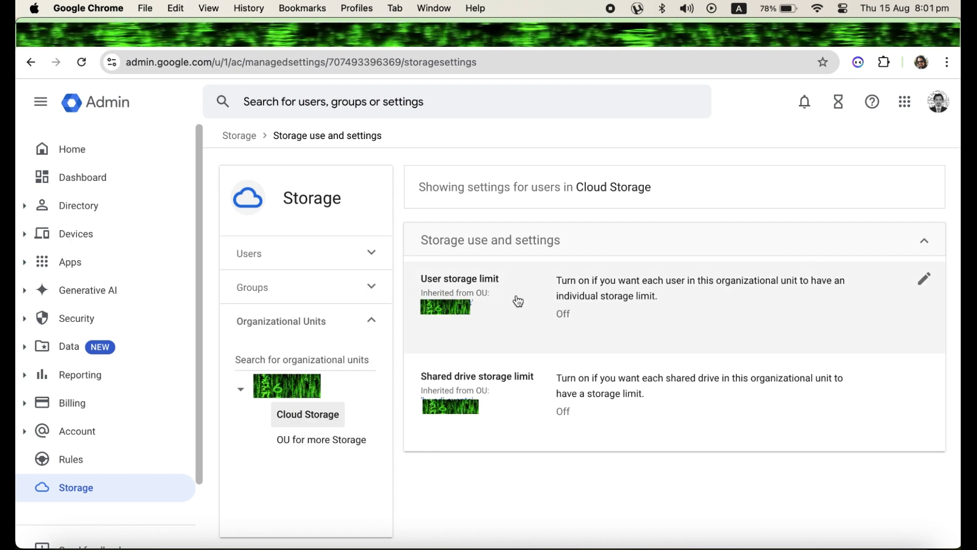
Turn on the user storage limit for the Cloud Storage unit, set it to 100 TB, and override the inherited setting.
click(925, 280)
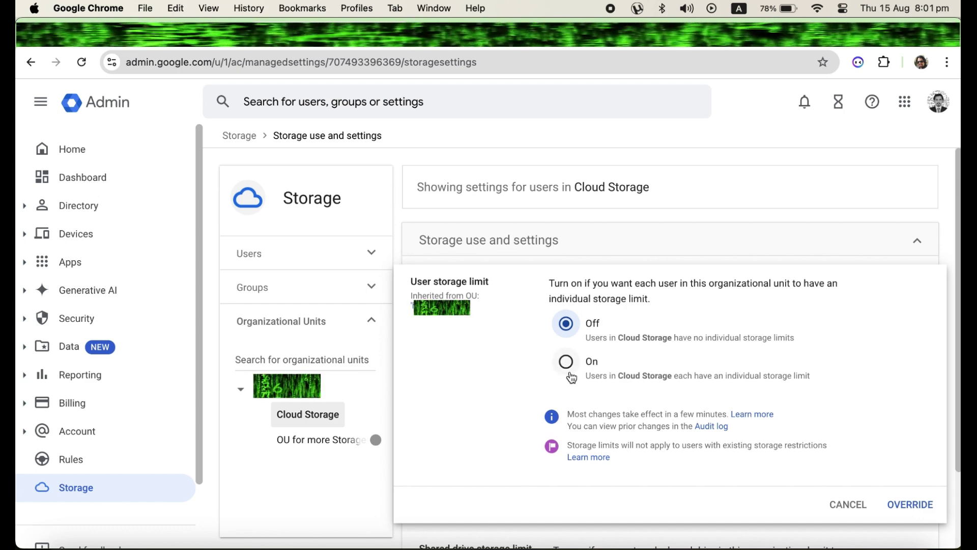
click(570, 370)
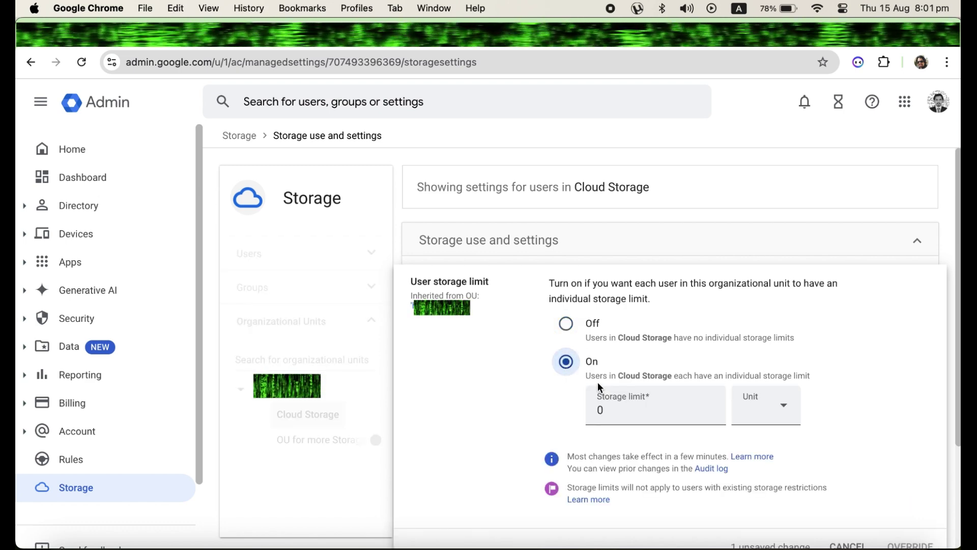
click(661, 409)
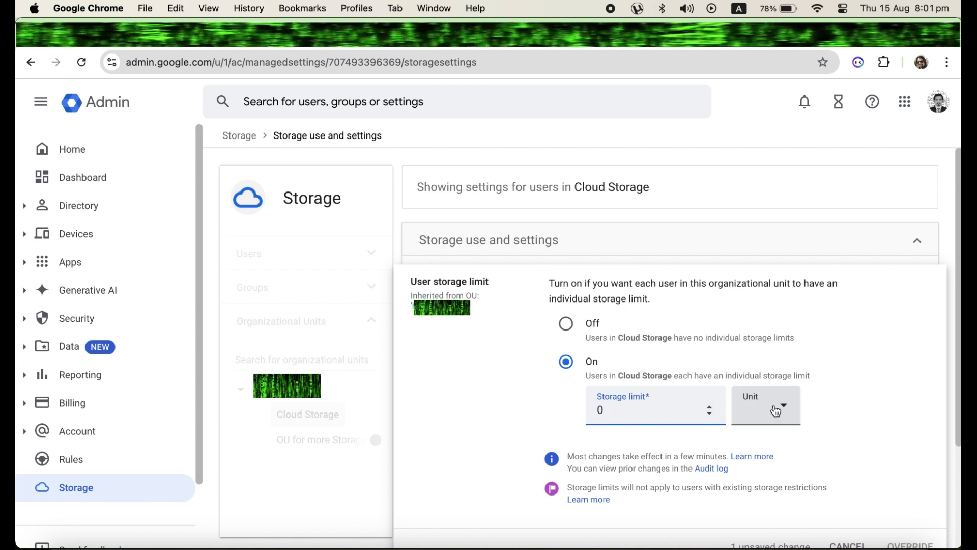
click(782, 410)
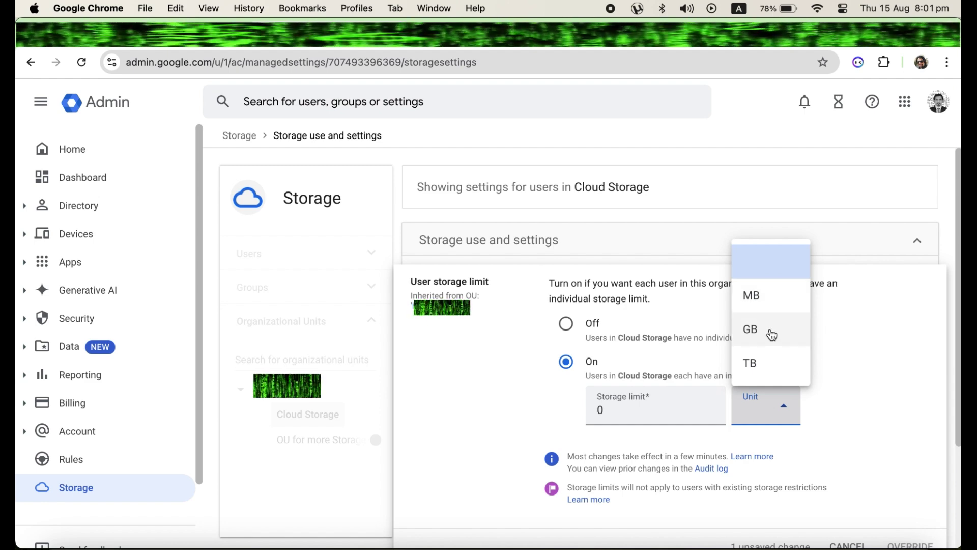
click(775, 364)
click(653, 411)
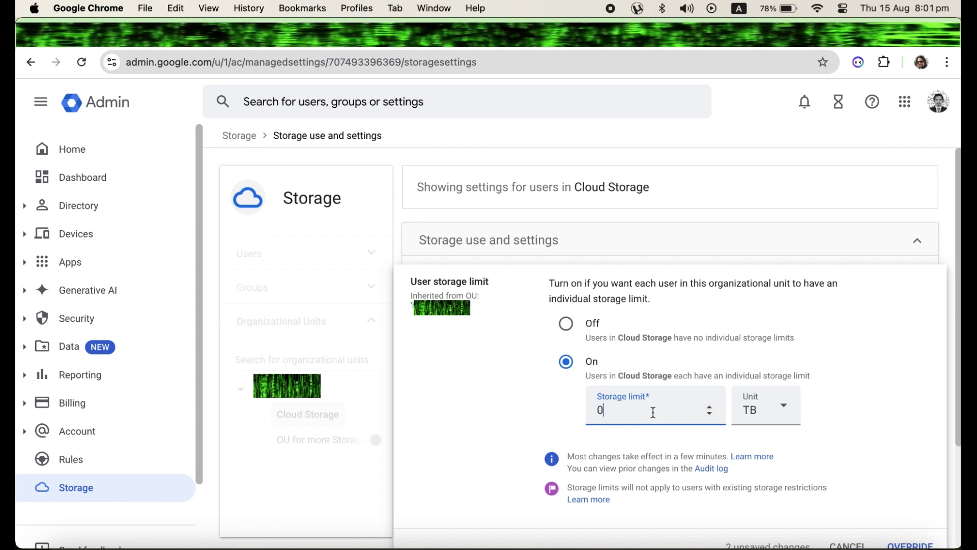
text(100)
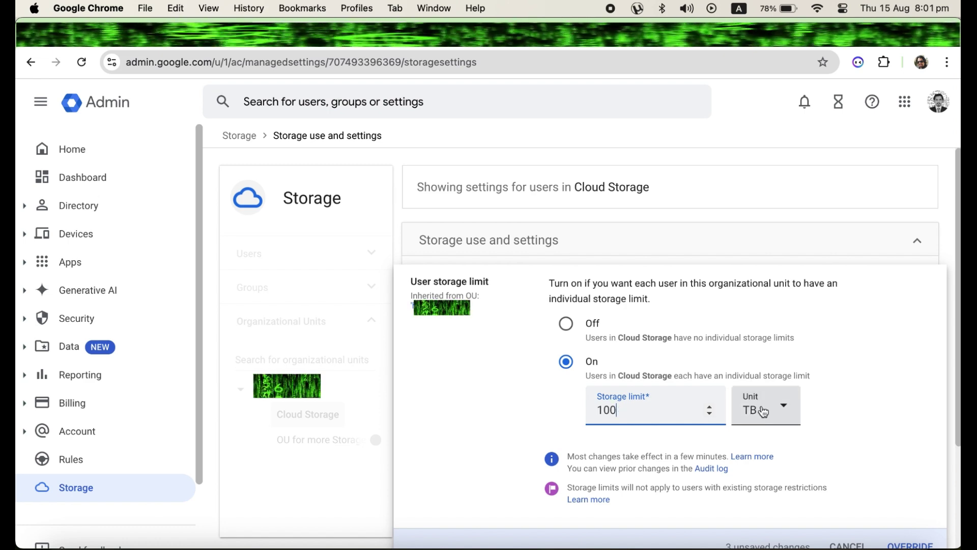
scroll(764, 411, down, 2)
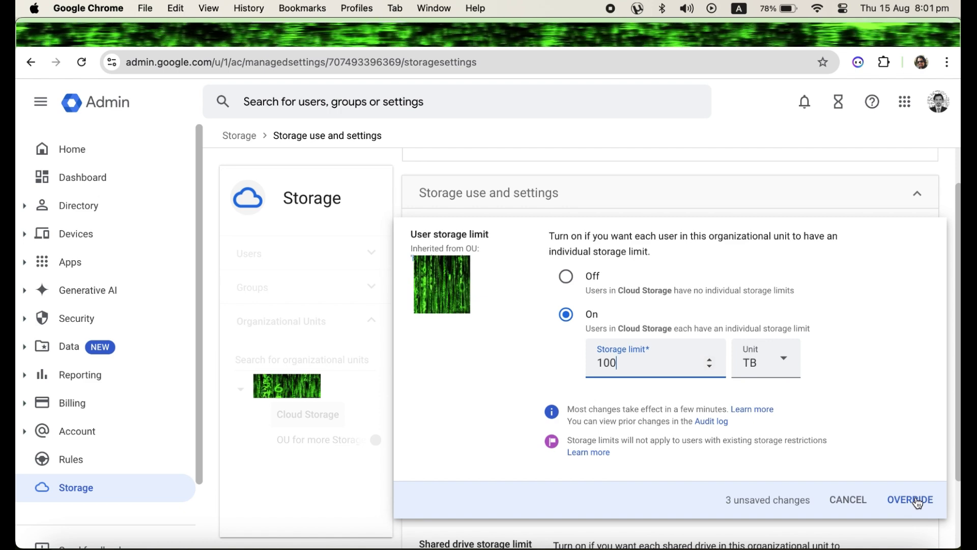
click(916, 500)
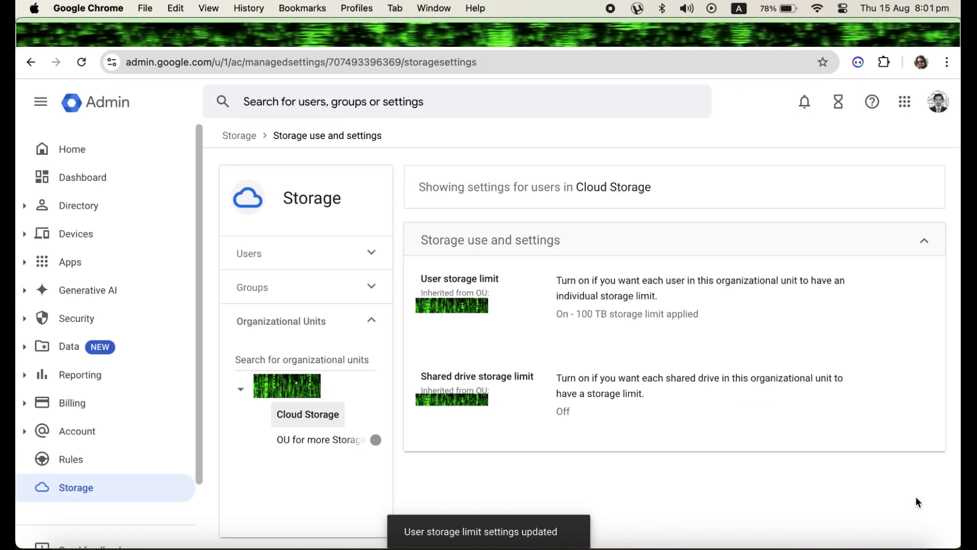
click(507, 537)
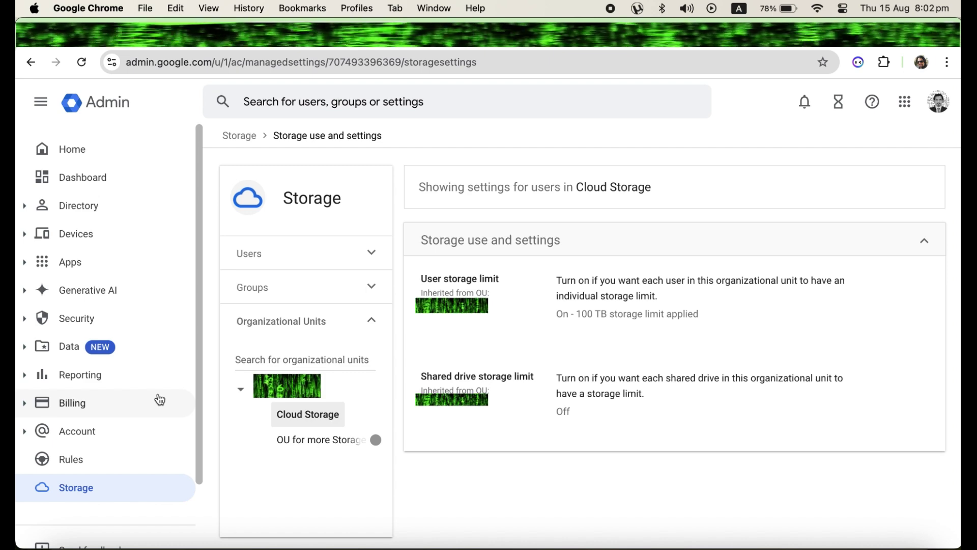
Move the first user on the last page of the directory's user list to the Cloud Storage organizational unit.
click(28, 209)
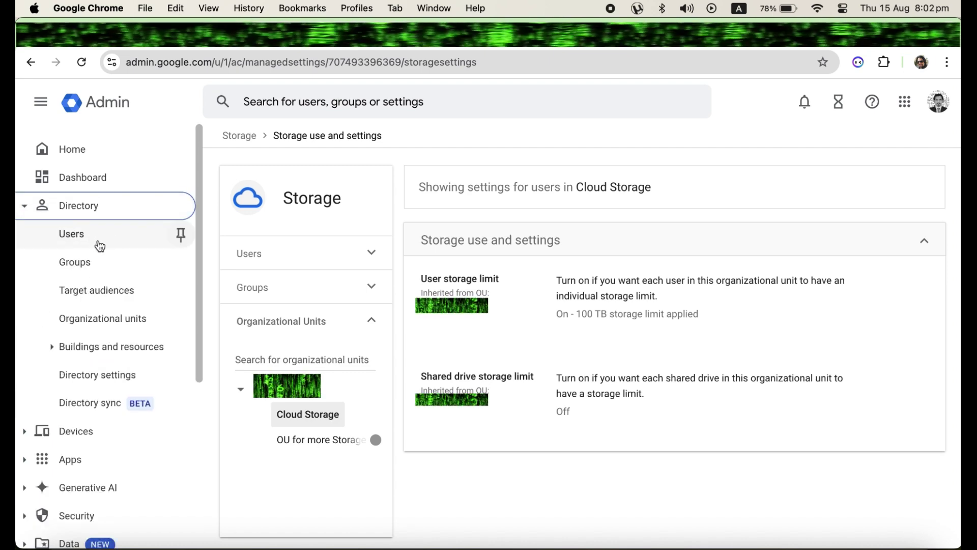
click(121, 238)
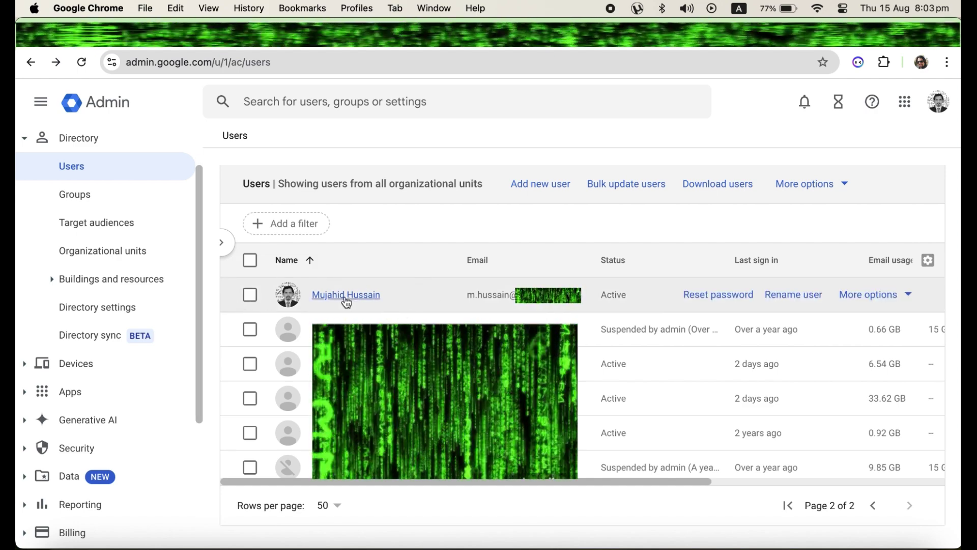
click(251, 295)
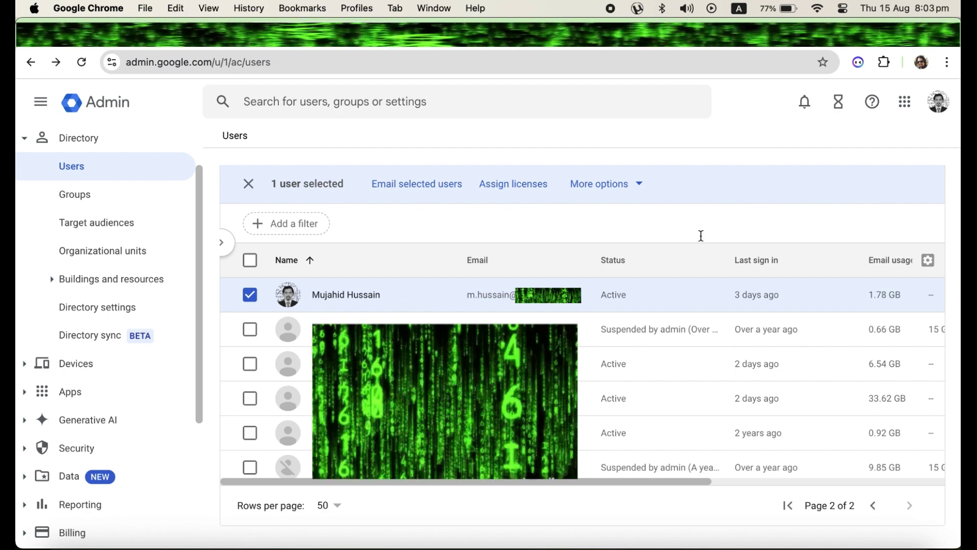
click(643, 187)
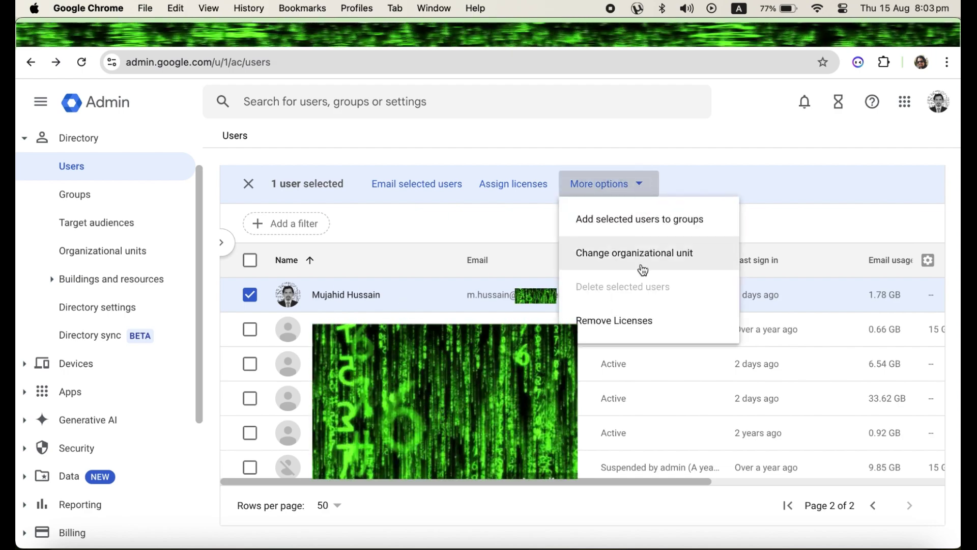
click(656, 264)
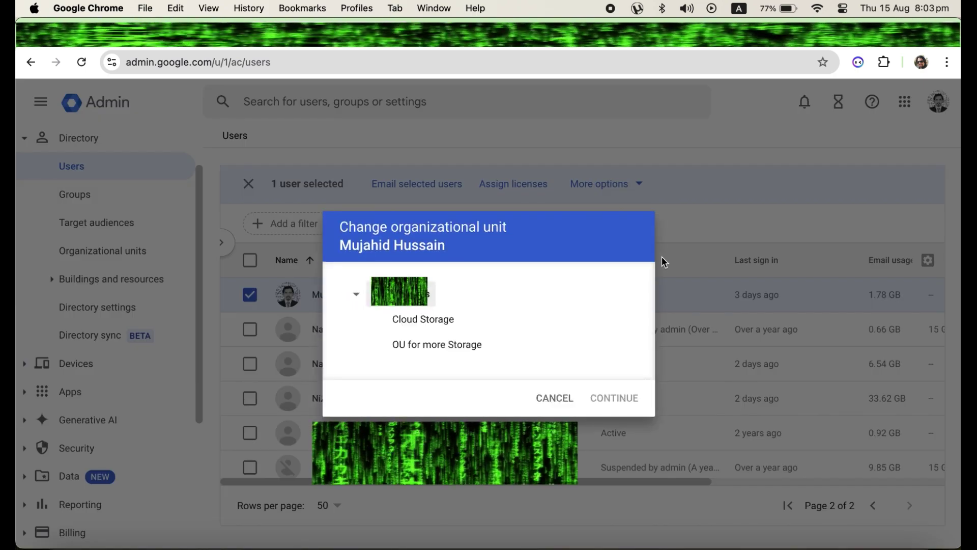
click(449, 327)
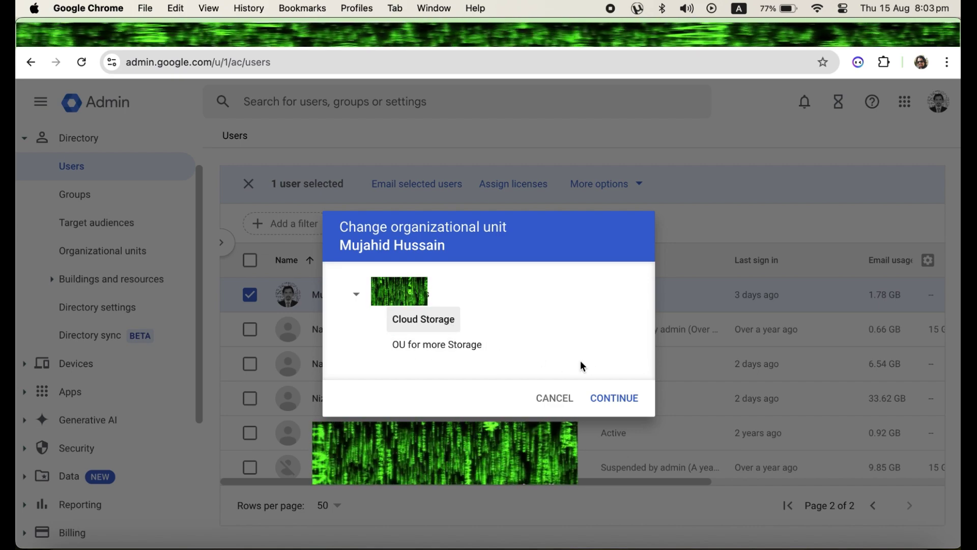
click(626, 401)
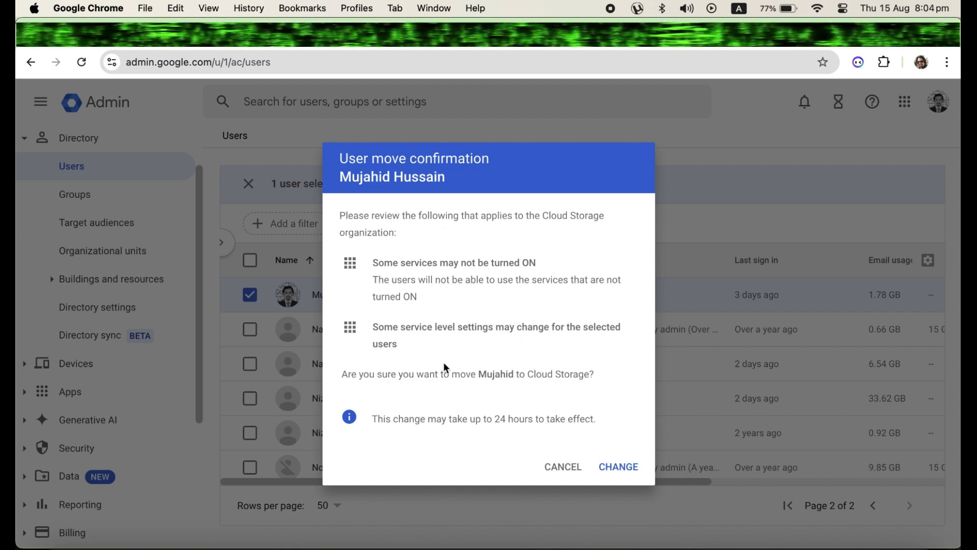
click(619, 468)
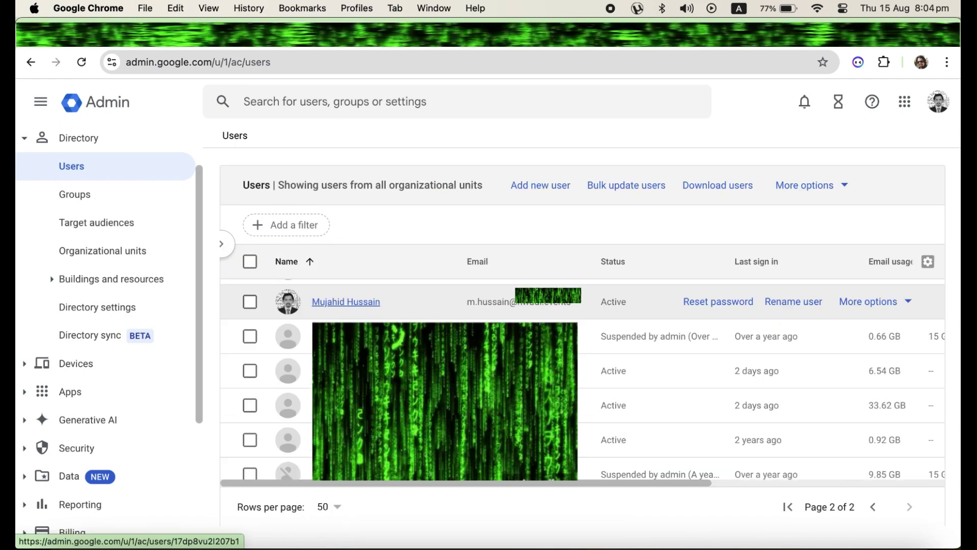
Open the moved user's details and check the storage usage and the storage limit for the user.
click(344, 296)
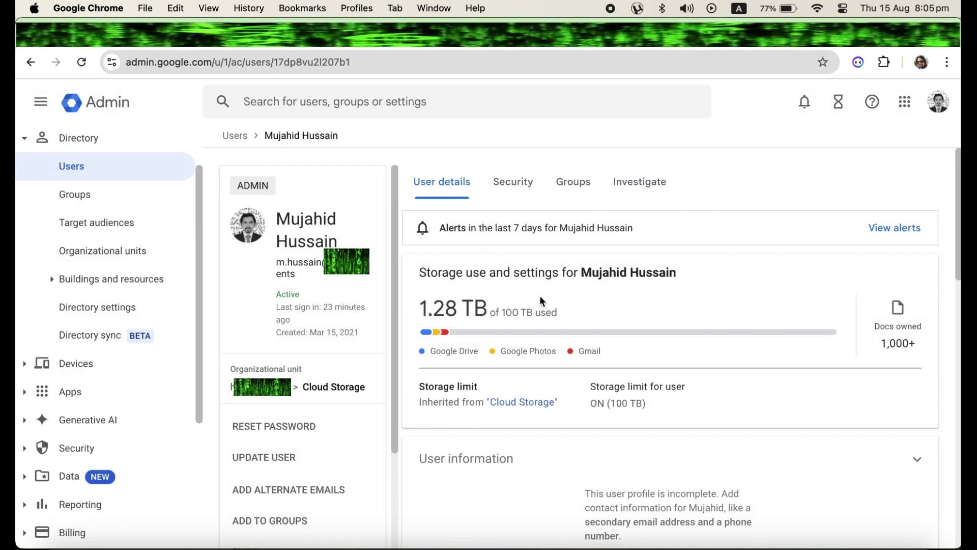
drag(557, 310, 500, 312)
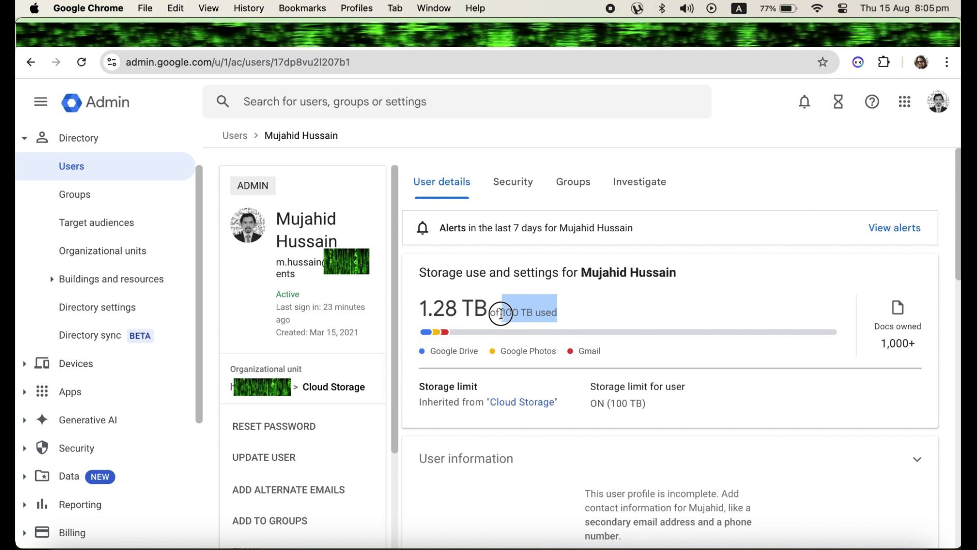
click(613, 319)
drag(503, 312, 532, 312)
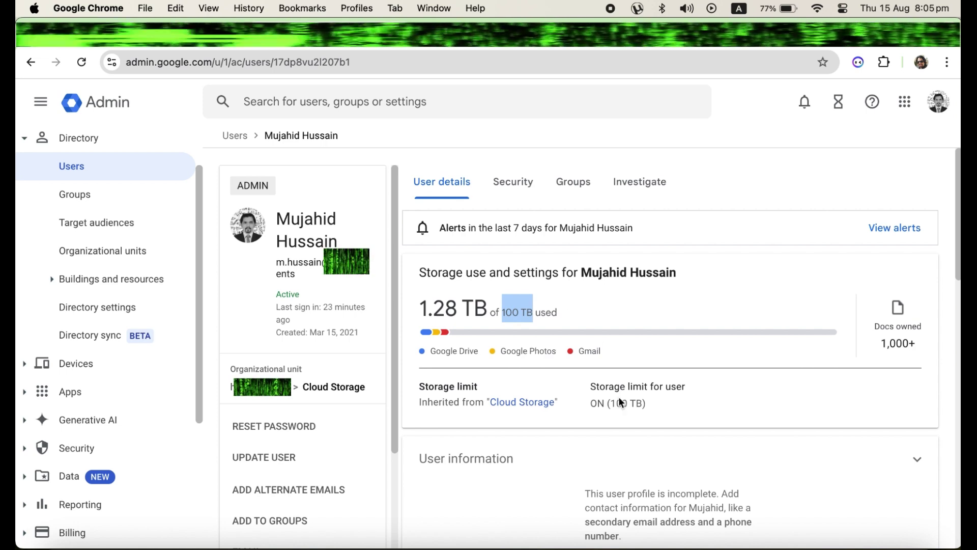
drag(591, 387, 654, 405)
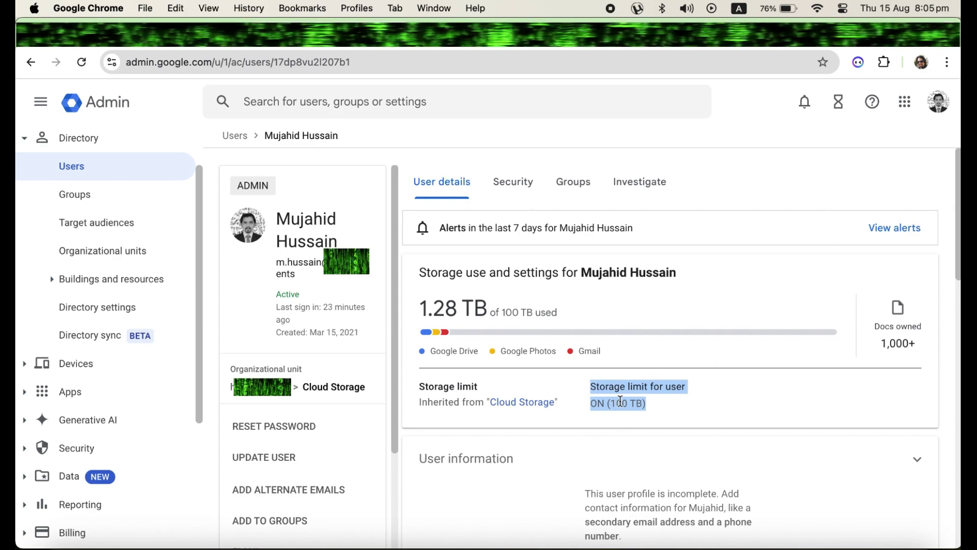